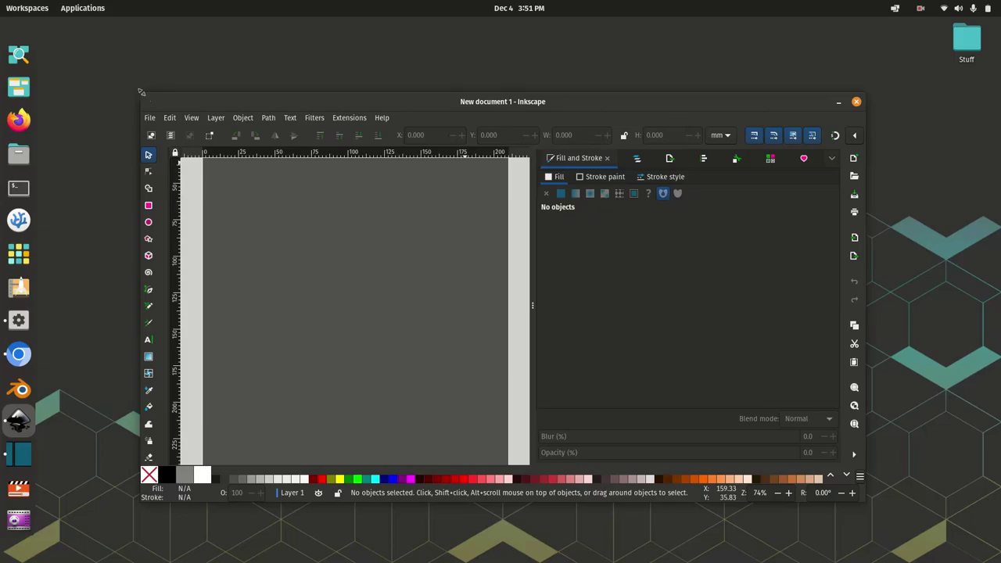
# Step: Drag the Inkscape window's top-left corner outward to enlarge the window around the blank page
pyautogui.moveTo(141, 95); pyautogui.dragTo(105, 75)
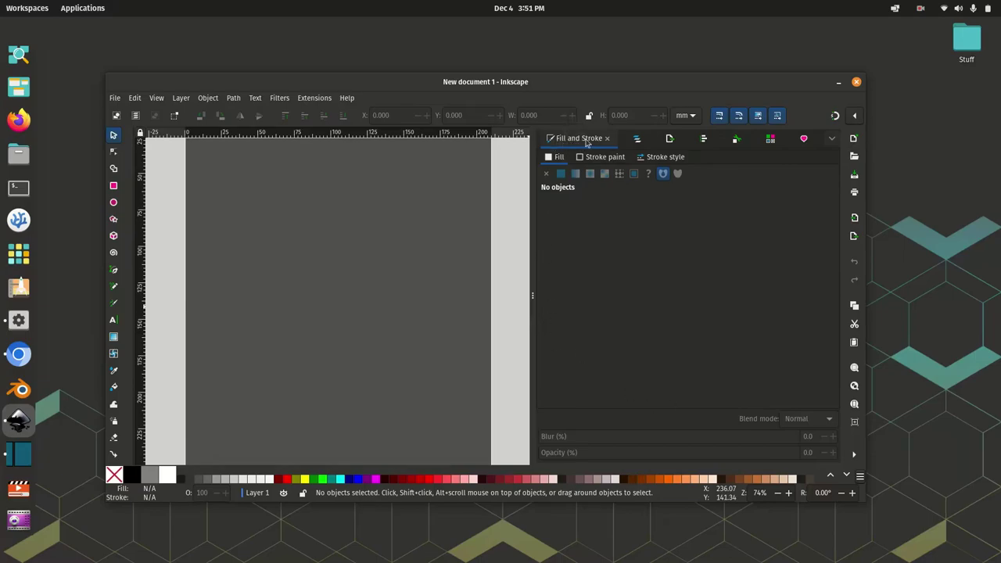
# Step: Browse the docked Layers, Export and Fill and Stroke panels
pyautogui.click(636, 139)
pyautogui.click(666, 138)
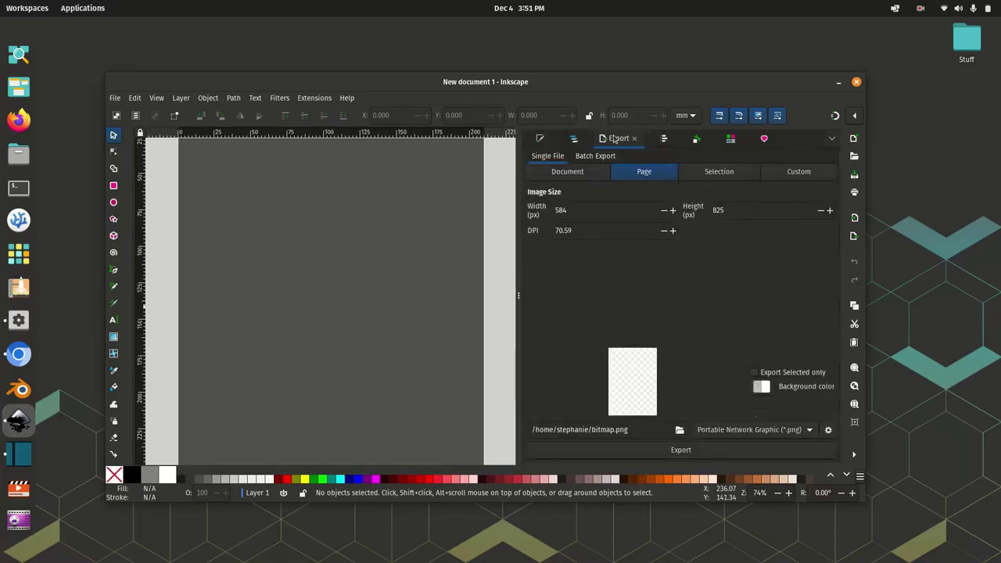
pyautogui.click(572, 139)
pyautogui.click(541, 139)
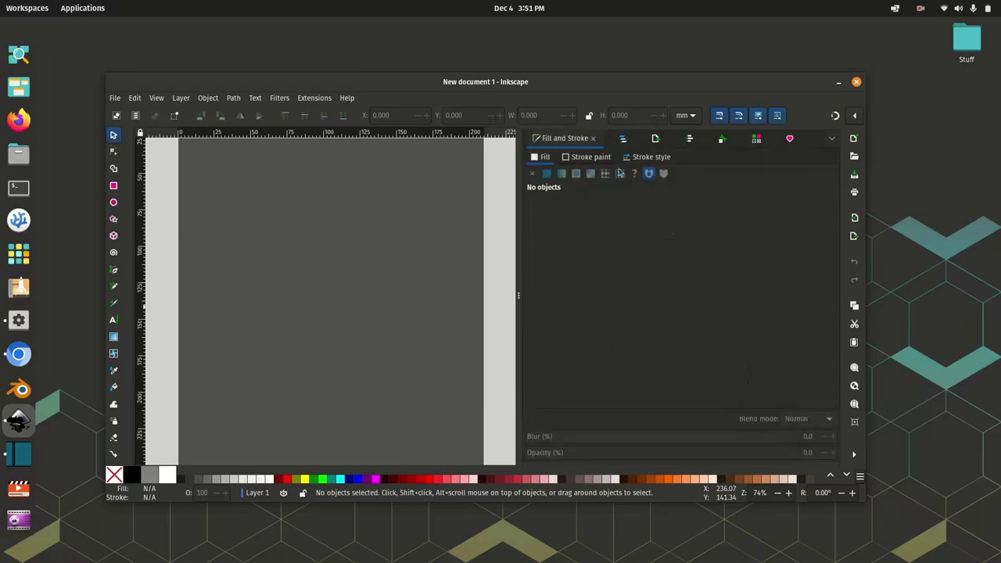
# Step: View the Word Balloons set in Symbols, then close the Symbols panel
pyautogui.click(792, 139)
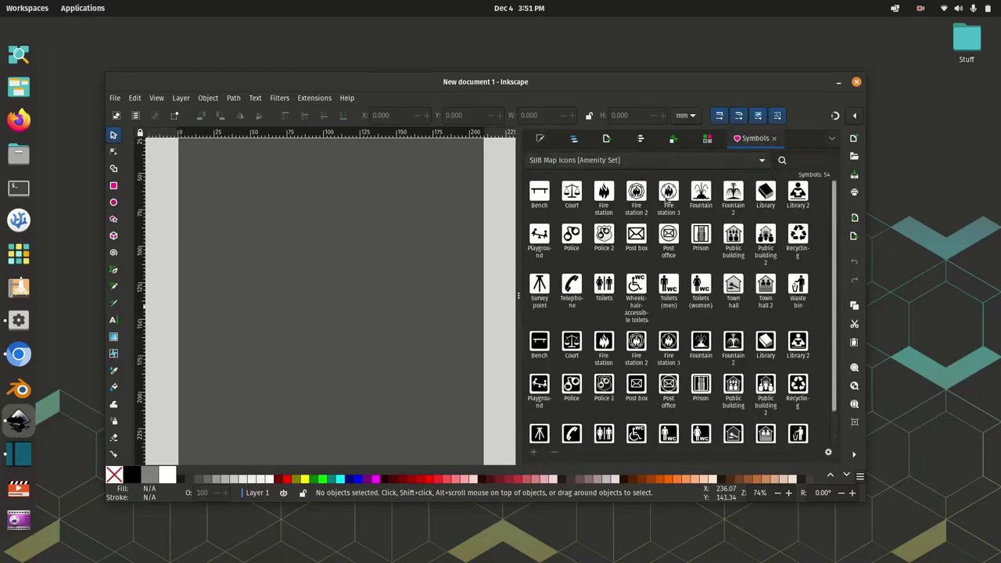
pyautogui.click(637, 161)
pyautogui.click(636, 255)
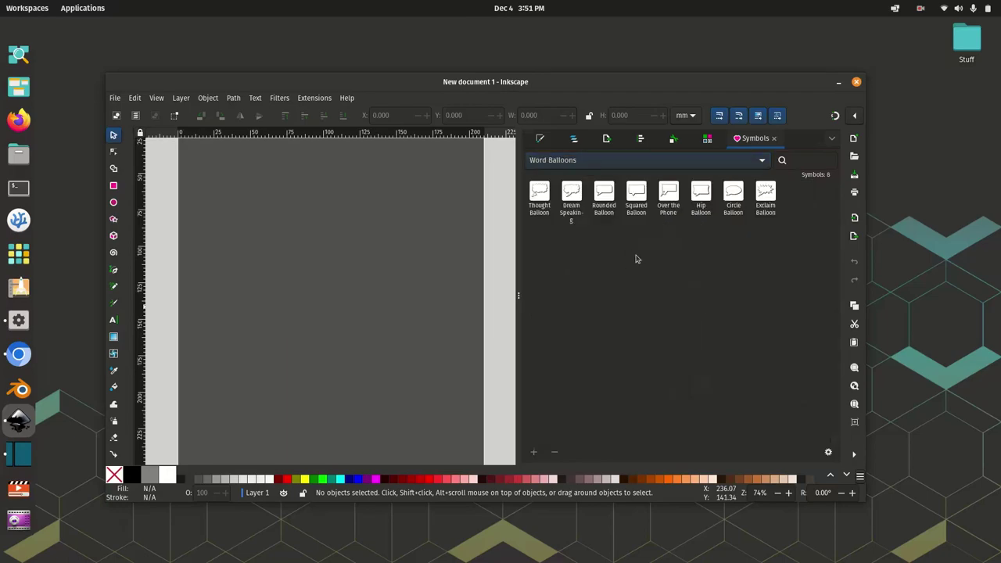
pyautogui.click(773, 138)
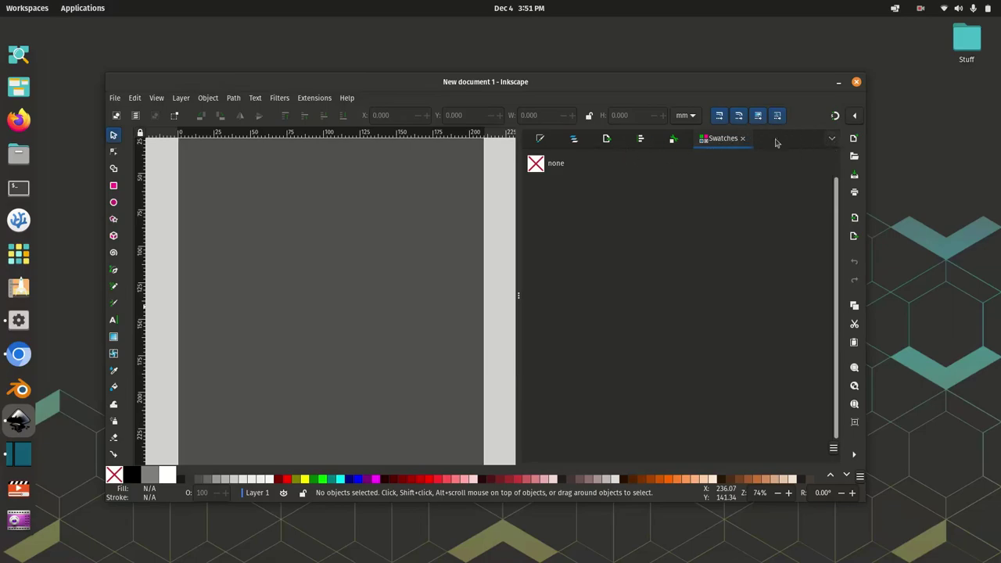
# Step: Reopen Symbols from the dock menu, show AIGA Symbol Signs, and select Lost and Found
pyautogui.click(832, 138)
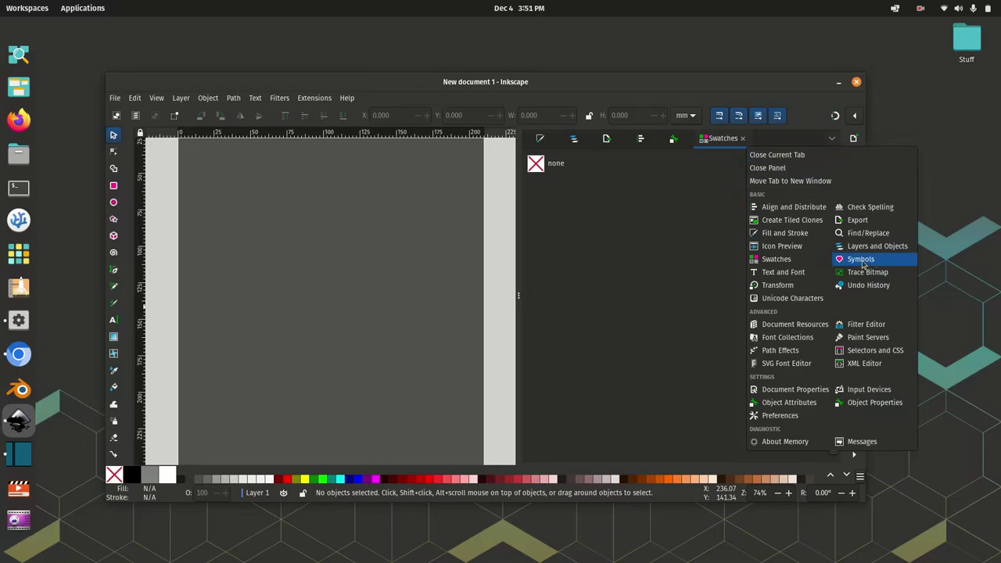
pyautogui.click(863, 262)
pyautogui.click(592, 164)
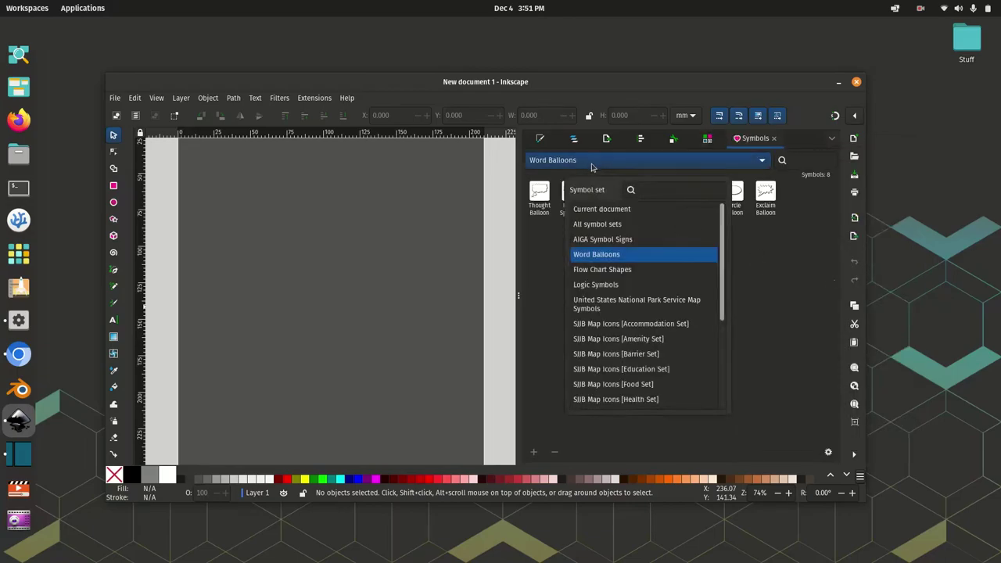
pyautogui.click(611, 240)
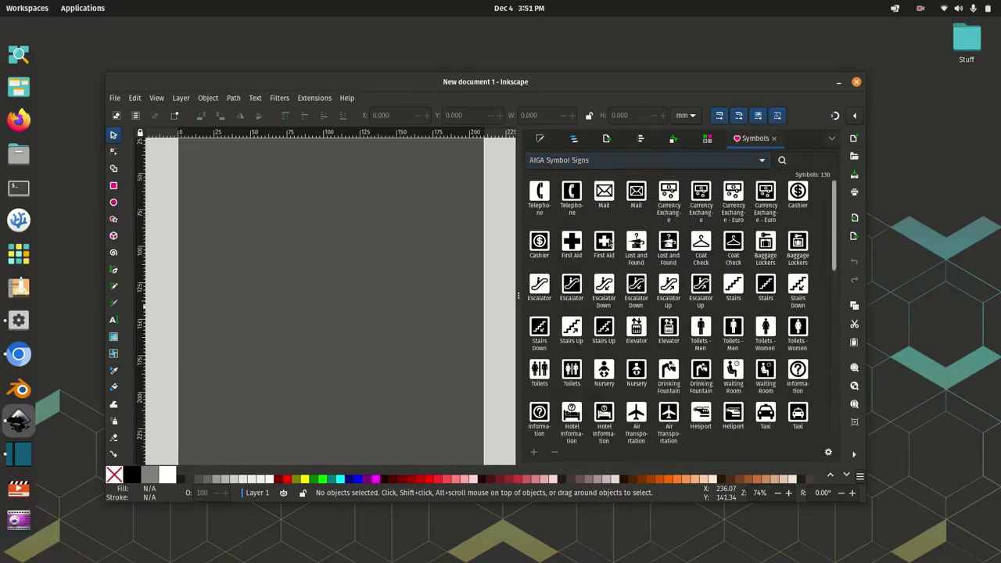
pyautogui.click(631, 245)
# Step: Place Lost and Found, Toilets – Men, and a large SJJB Food Set Biergarten mug
pyautogui.moveTo(632, 245); pyautogui.dragTo(332, 268)
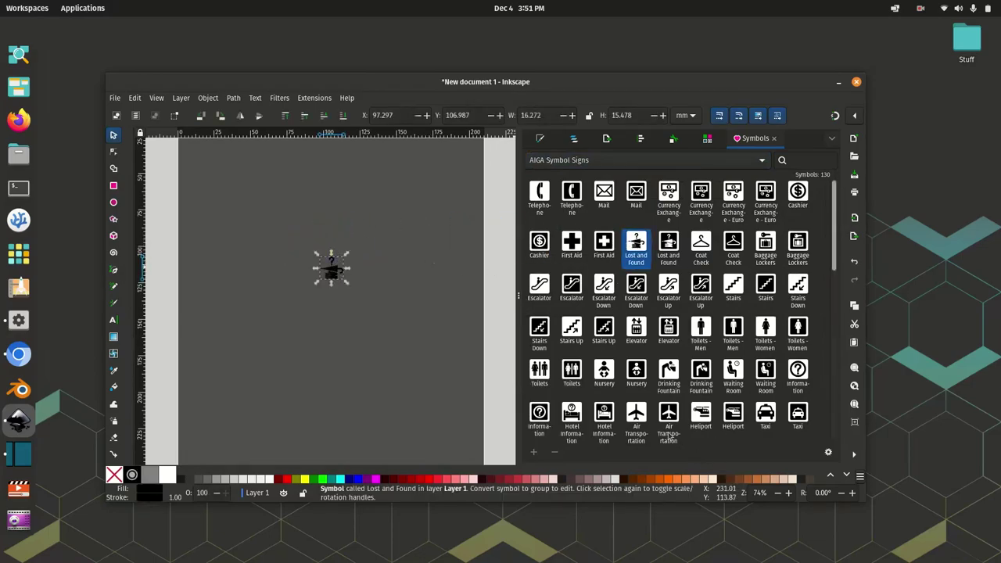
pyautogui.moveTo(701, 332); pyautogui.dragTo(345, 362)
pyautogui.click(602, 160)
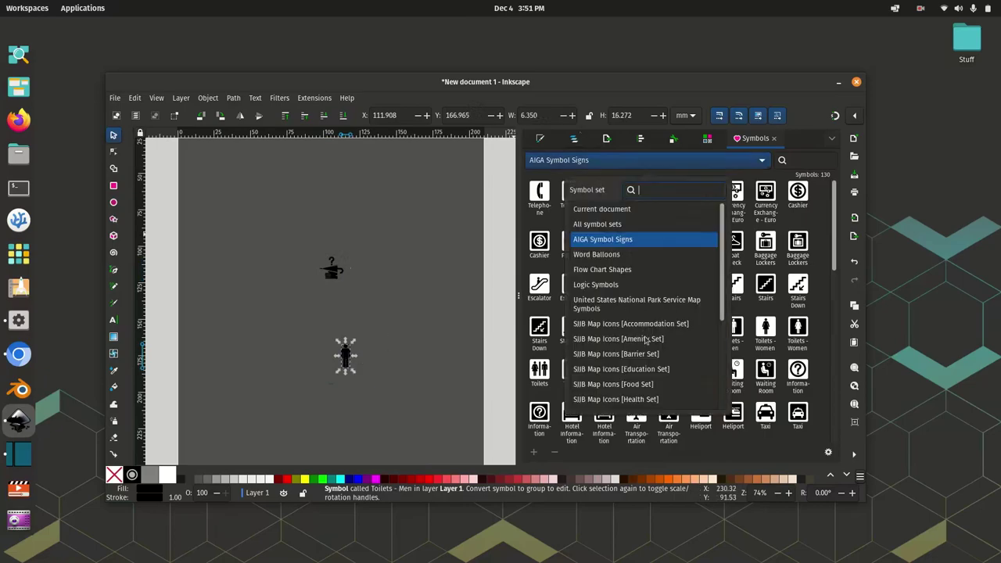
pyautogui.click(639, 384)
pyautogui.moveTo(636, 238); pyautogui.dragTo(274, 311)
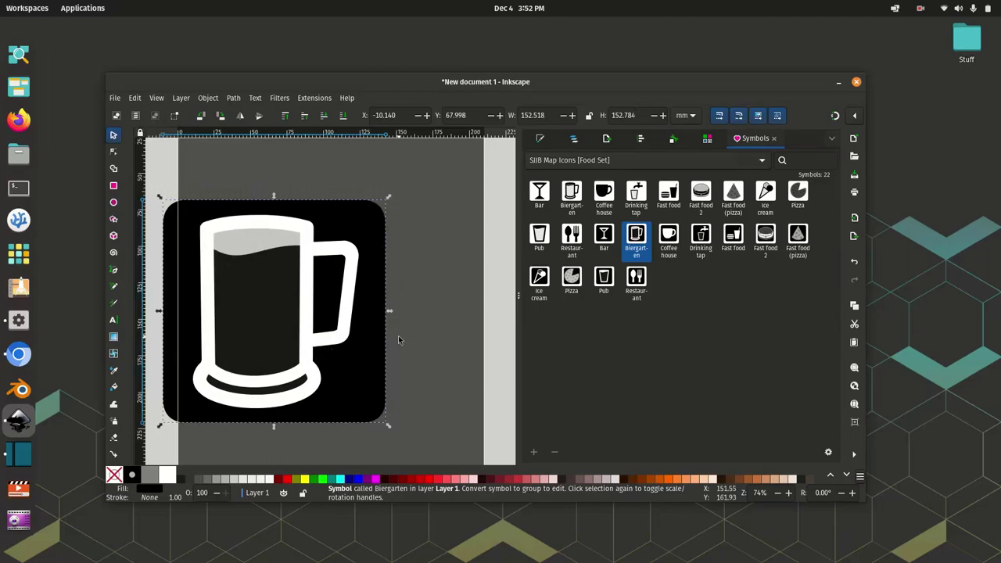